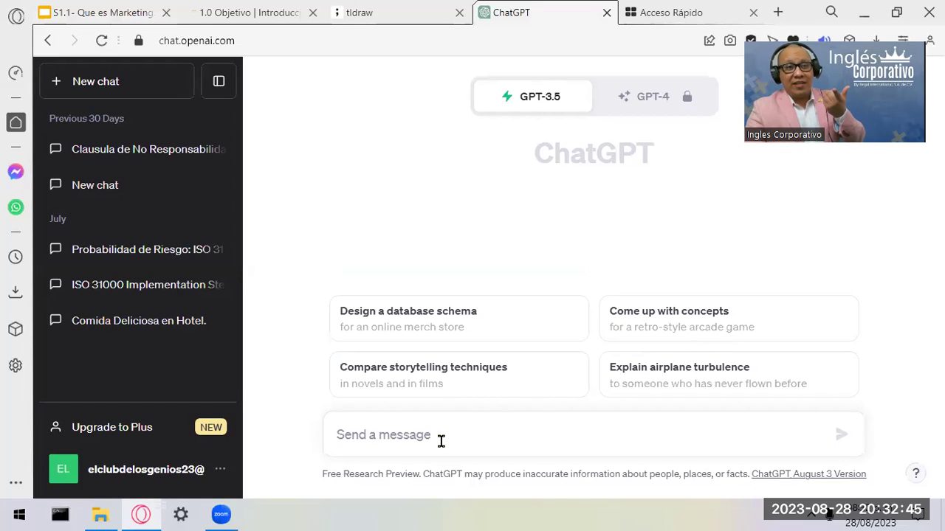
click(237, 40)
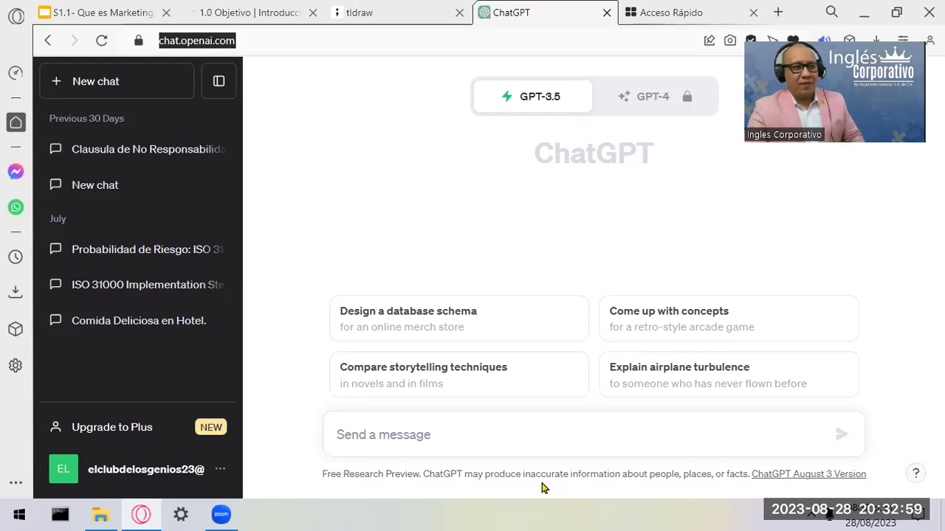
click(501, 434)
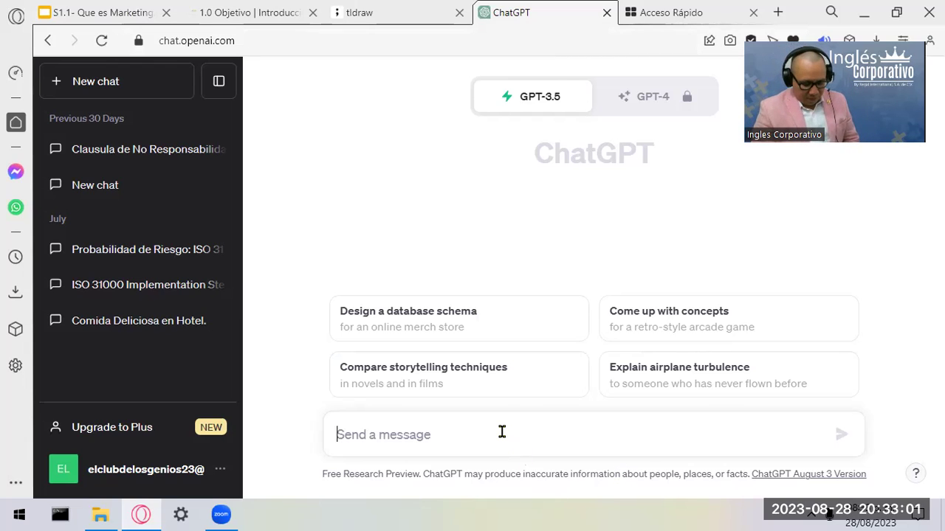
text(dise)
drag(501, 432, 317, 447)
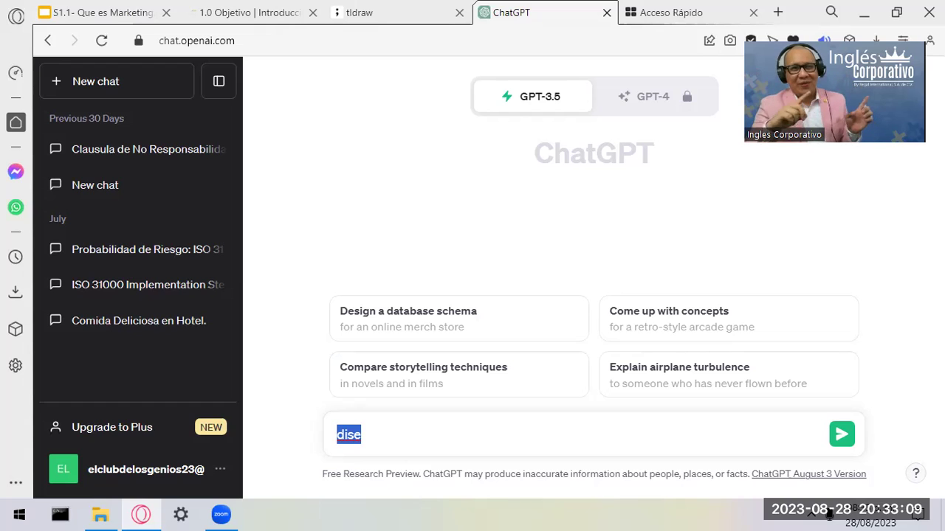
Begin the chat message with "Actuar como un publicista de 50 año de experiencia, como philip kotler,".
text(Ac)
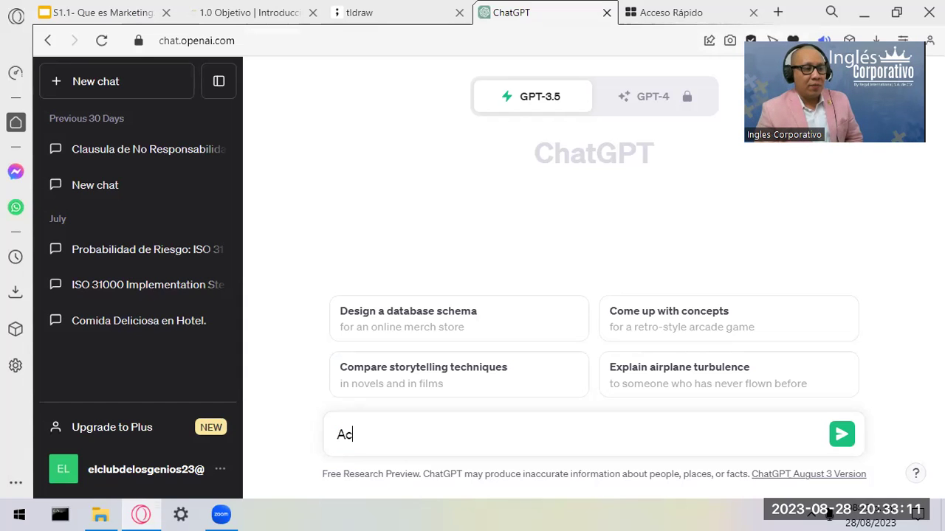
text(tuar como )
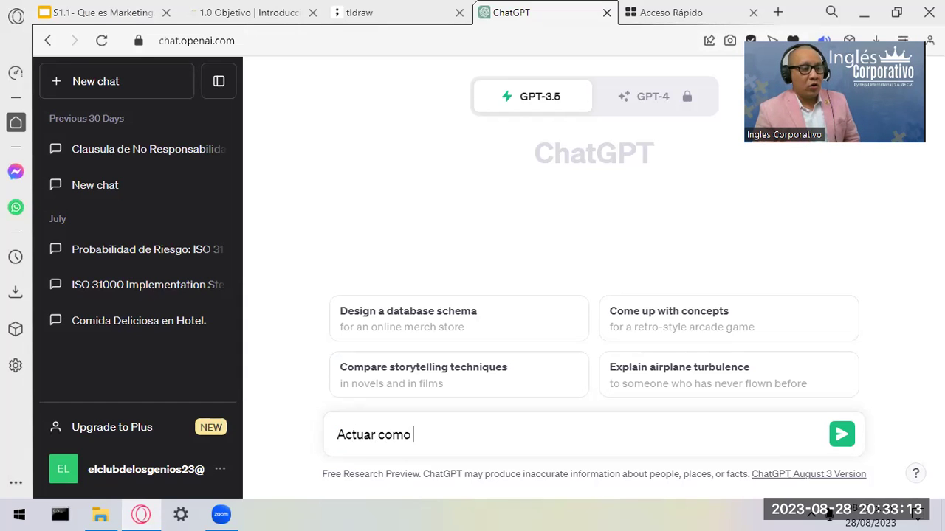
text(un publici)
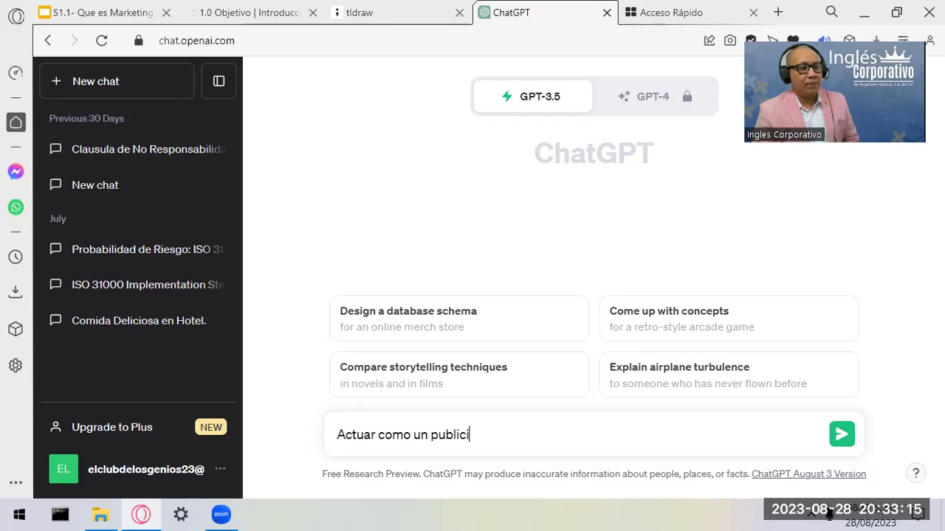
text(sta de 50 año de experien)
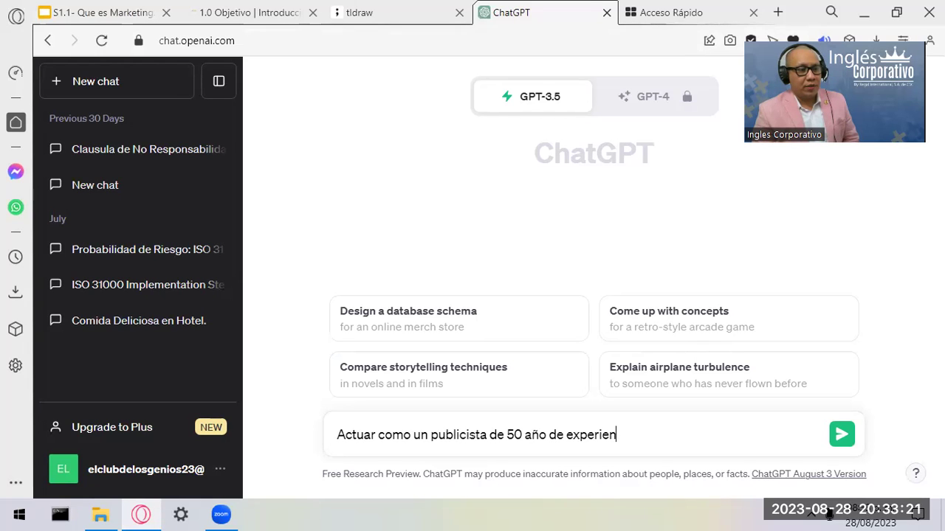
key(BackSpace)
text(ncia, como ph)
key(BackSpace)
text(hy)
key(BackSpace)
text(ilip kotler, disañ)
Continue the prompt with the task "diseñar un modelo de negocios, para vender motos".
key(BackSpace)
key(BackSpace)
text(eñar)
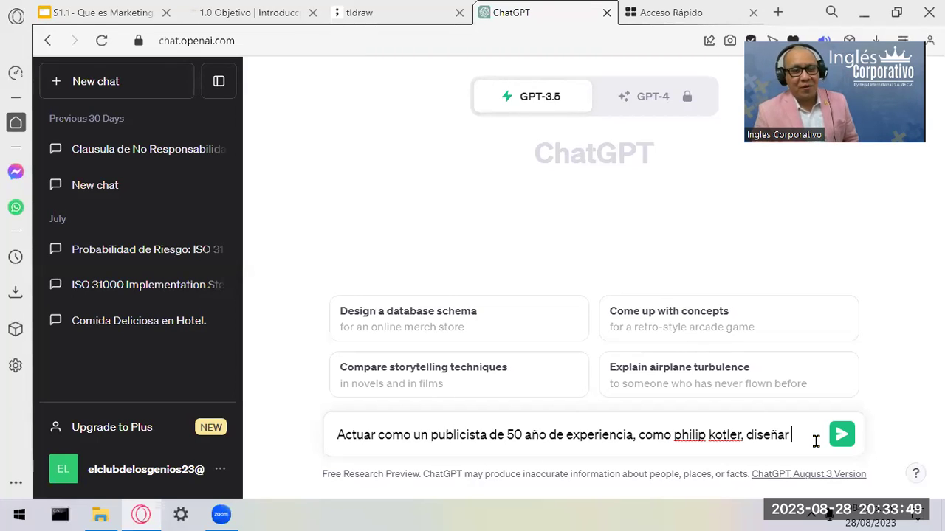
text(un m)
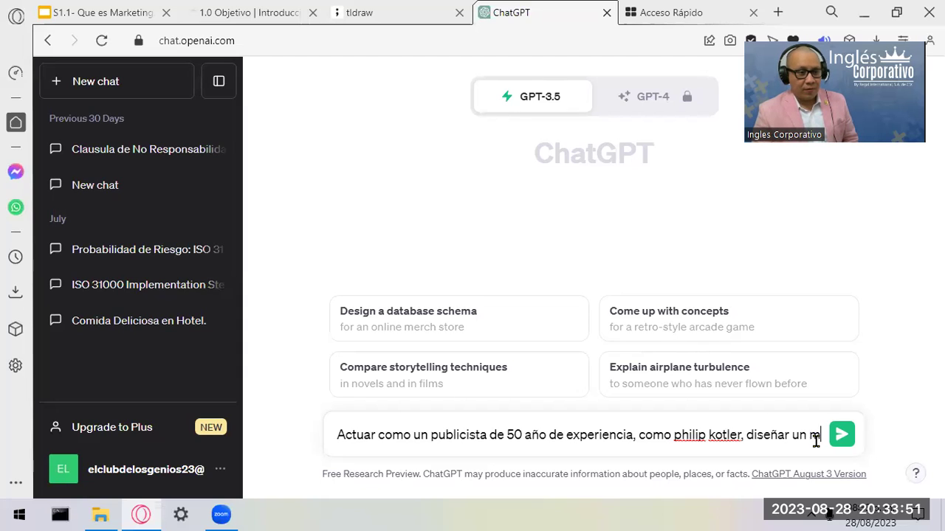
text(odelo de negocios)
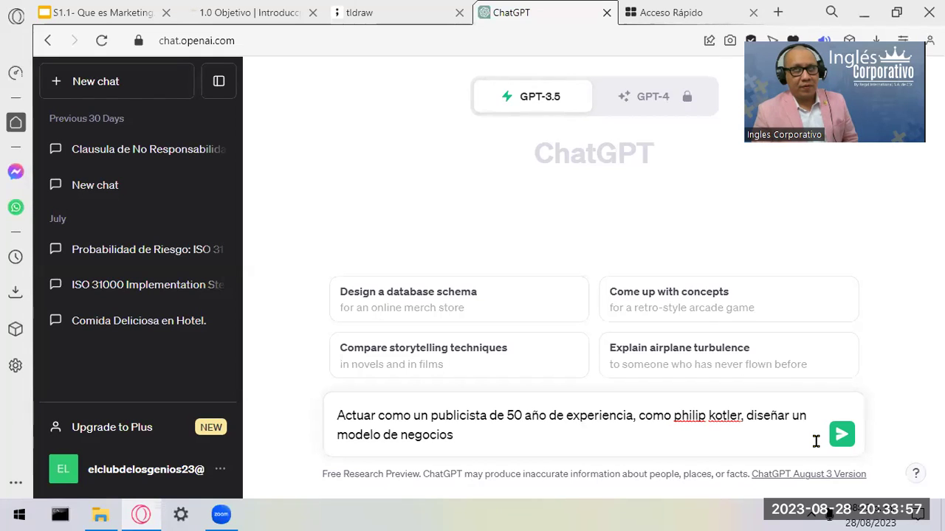
text(,)
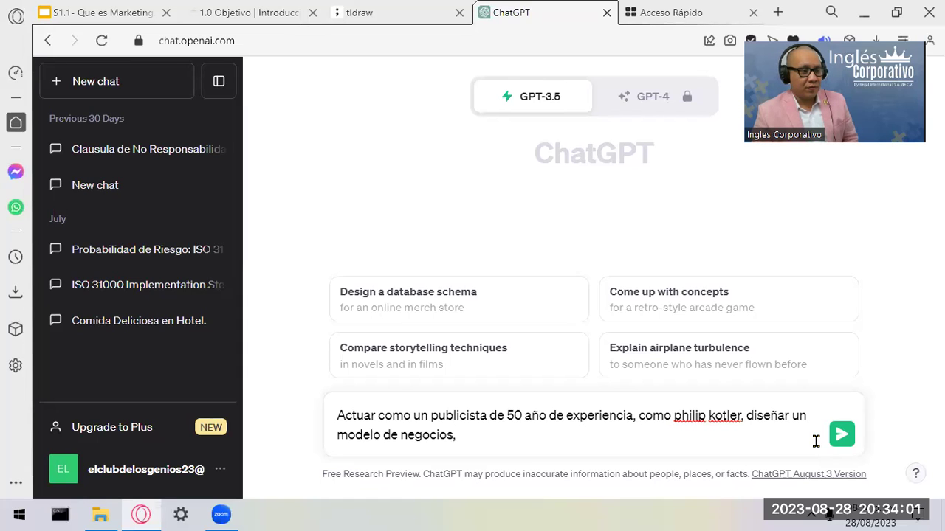
text( para vender motos)
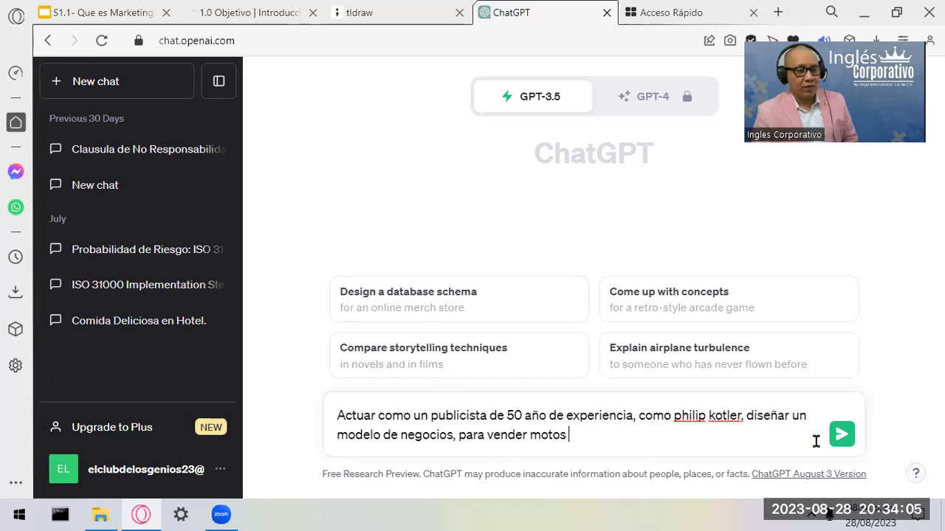
Add the first two motorcycle brands to the prompt as "katana, tvs,".
text( katana,)
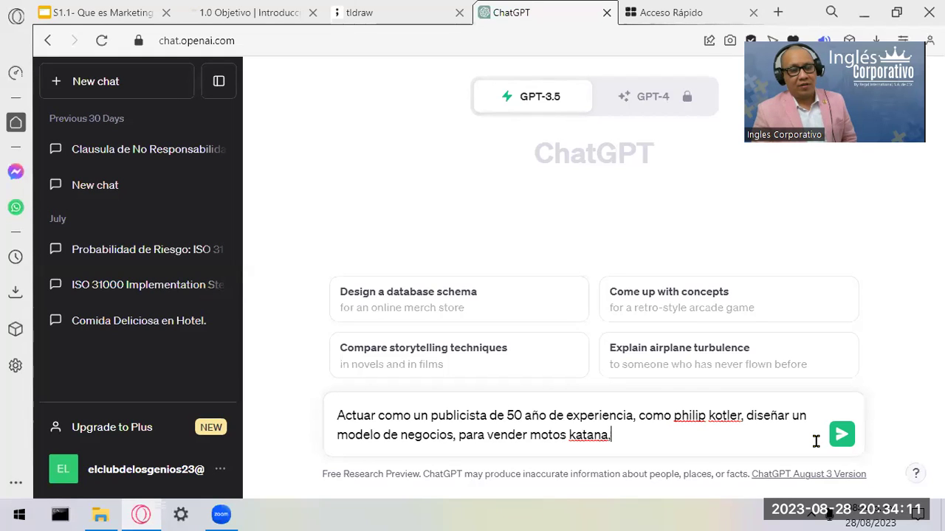
text( t)
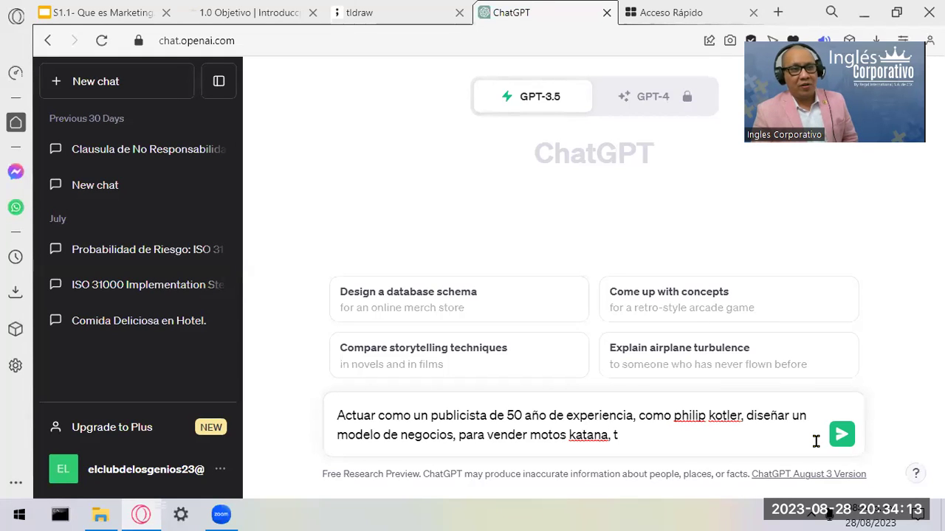
text(vs)
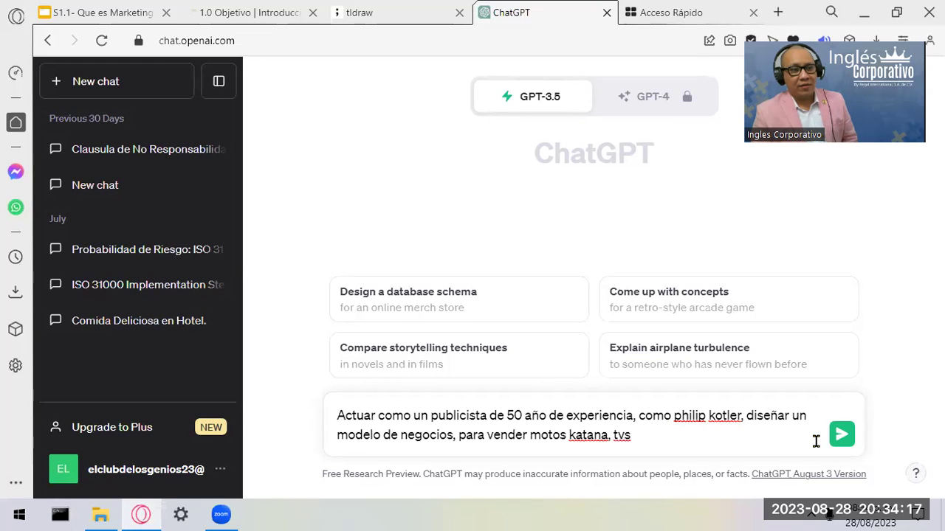
text(,)
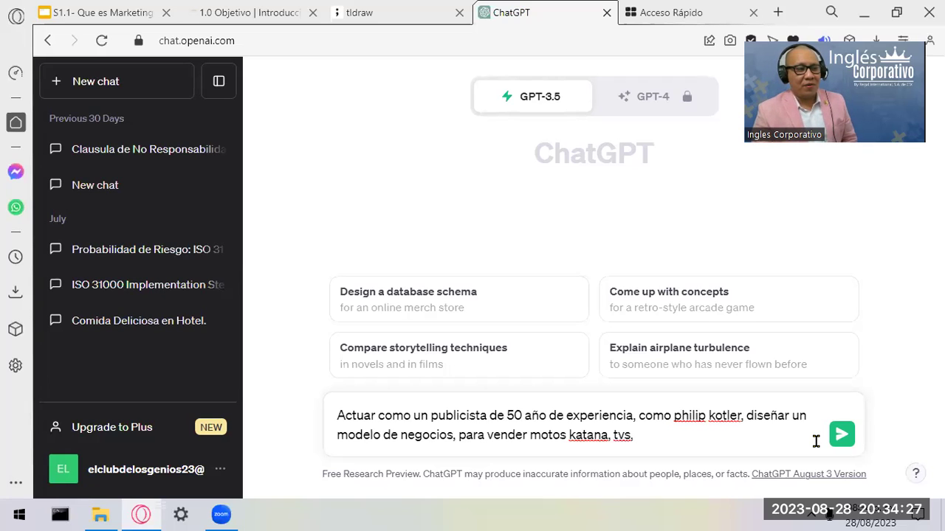
text(vb)
key(BackSpace)
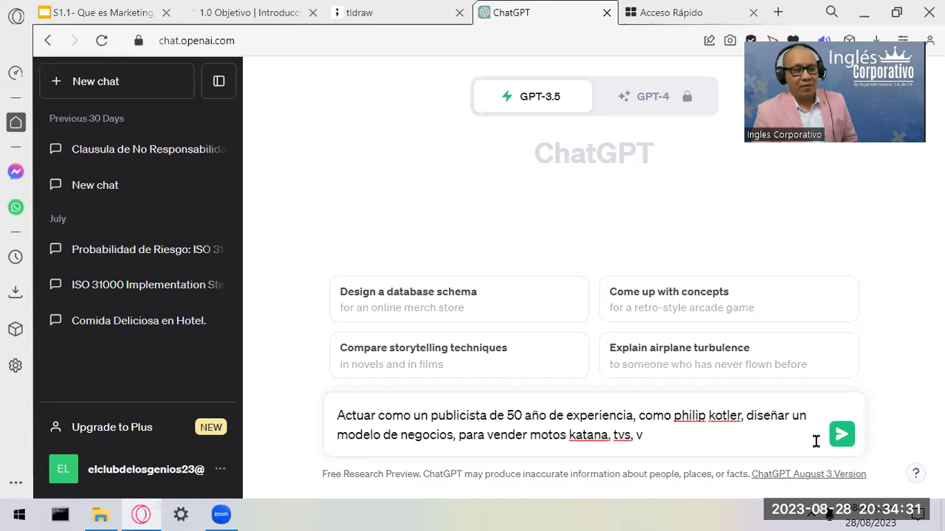
text(y)
key(BackSpace)
key(BackSpace)
Complete the sentence with a third brand and the sales areas: "dayan en el area rural y urbana.".
text(d)
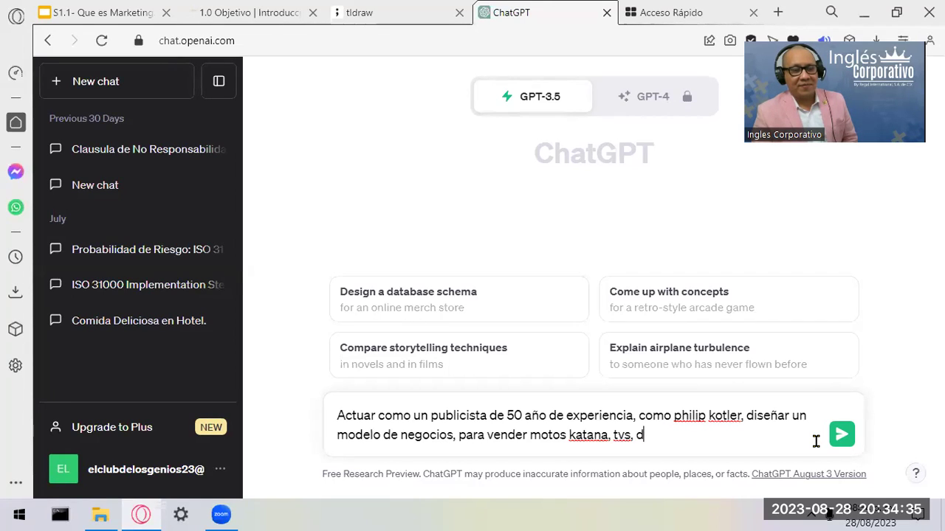
text(a)
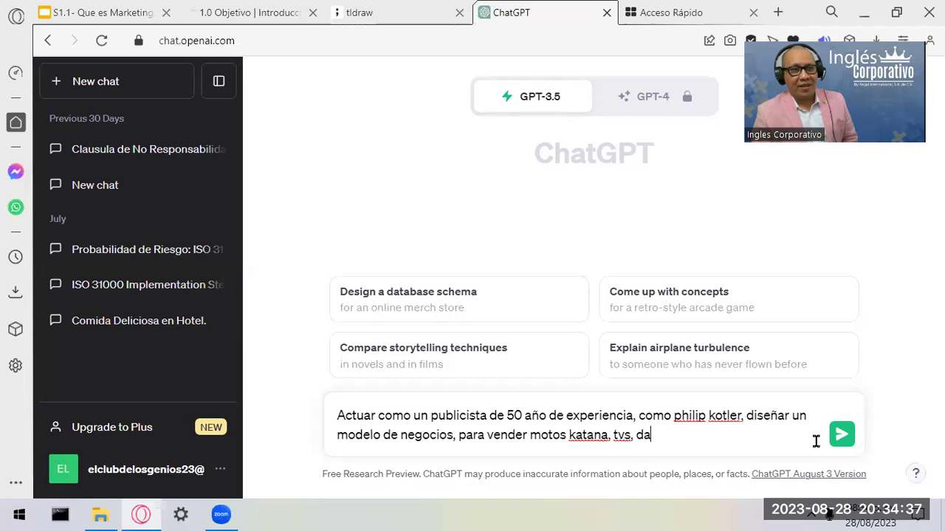
text(y)
text(an)
key(BackSpace)
text(an)
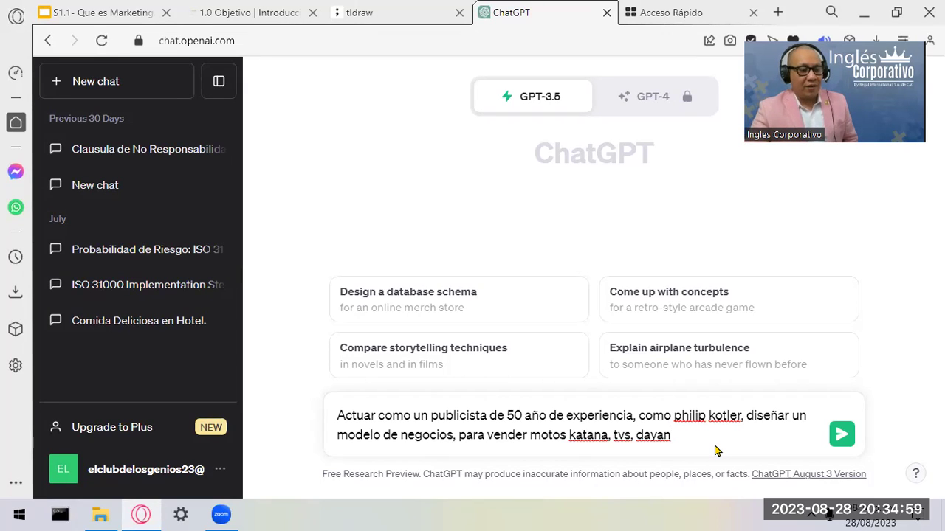
text(v)
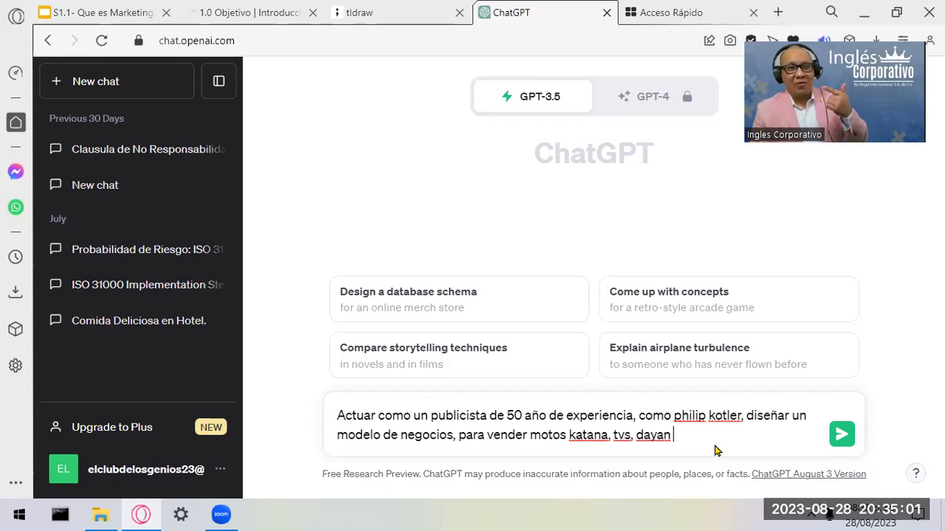
text(en el area rural y urbana.)
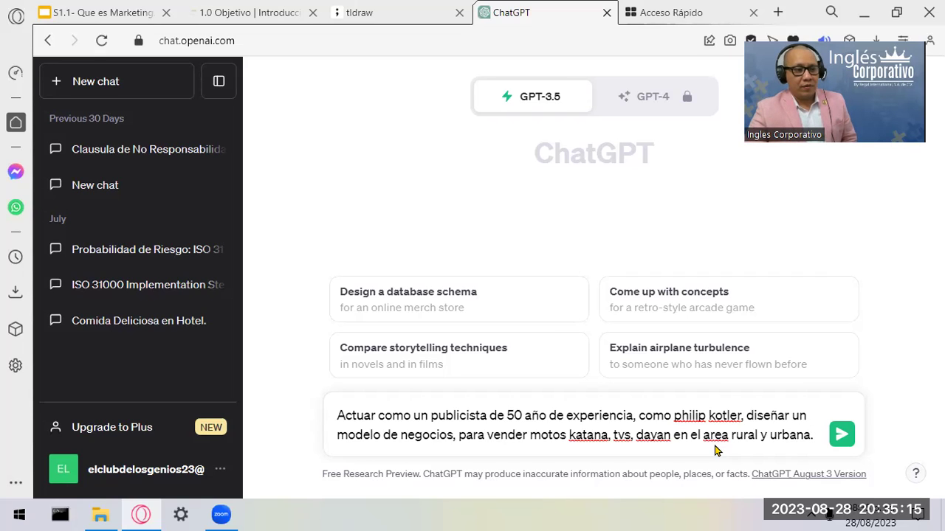
Correct the brand "dayan" to "dayun" and the word "año" to "años" in the prompt.
click(664, 434)
key(BackSpace)
text(u)
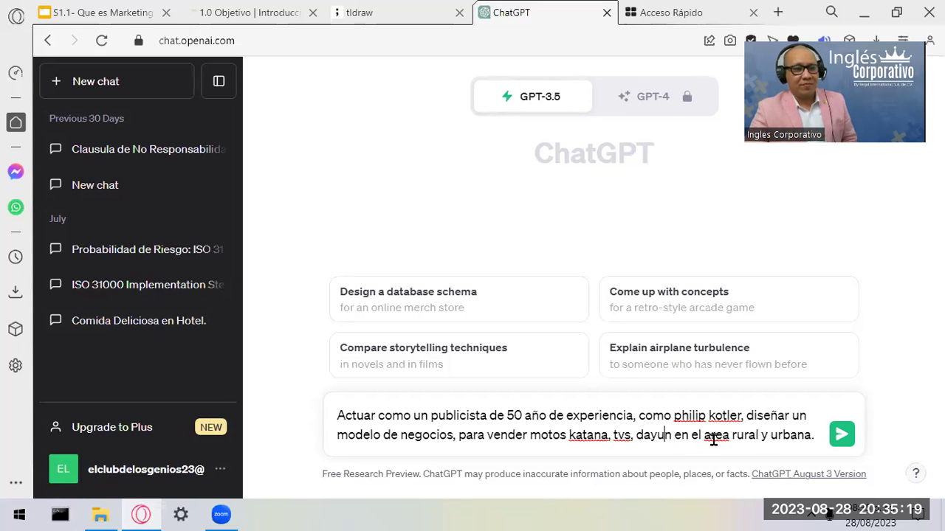
click(815, 435)
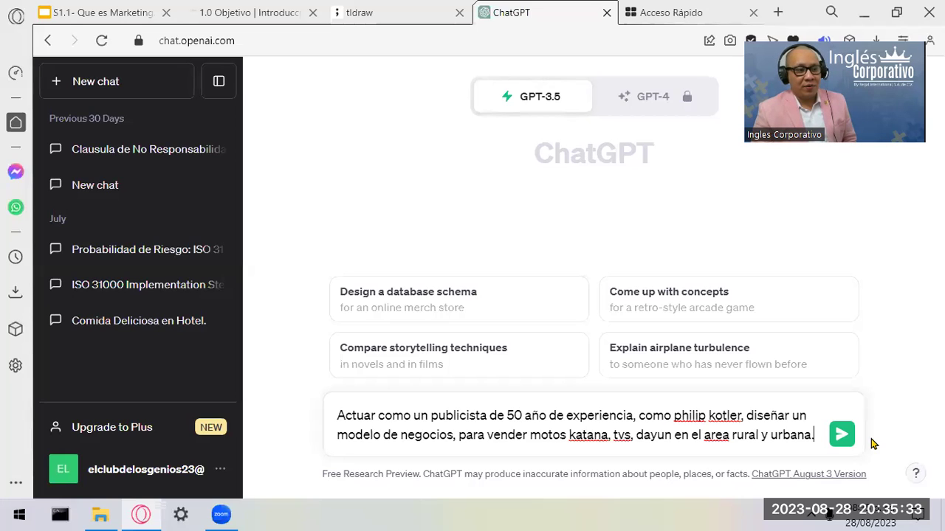
click(547, 416)
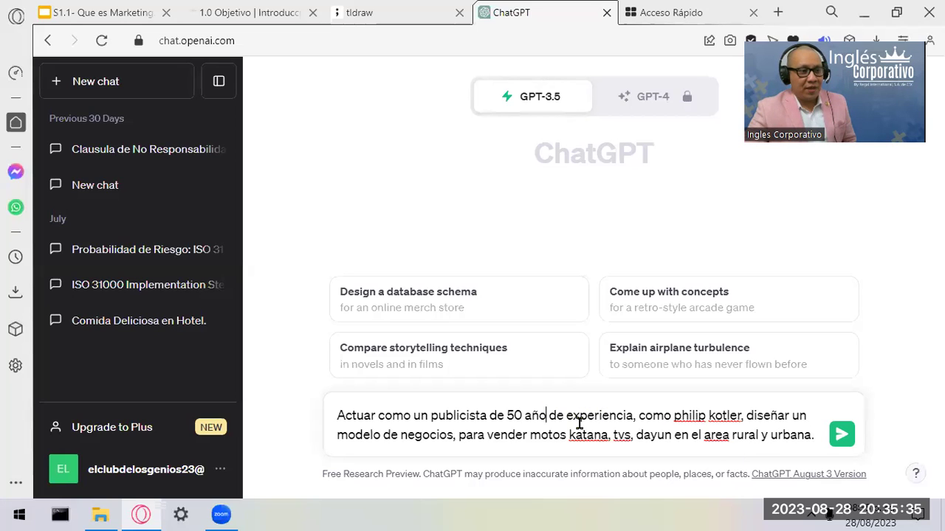
text(s)
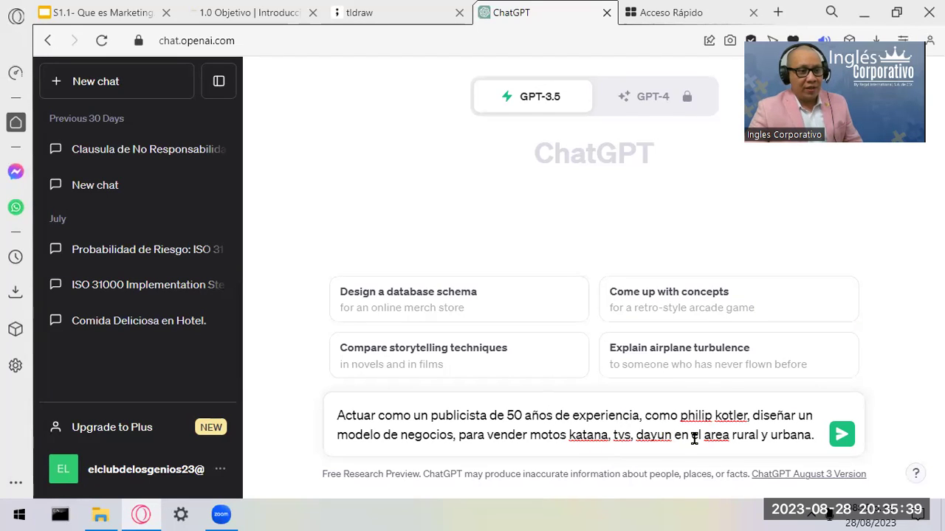
click(813, 434)
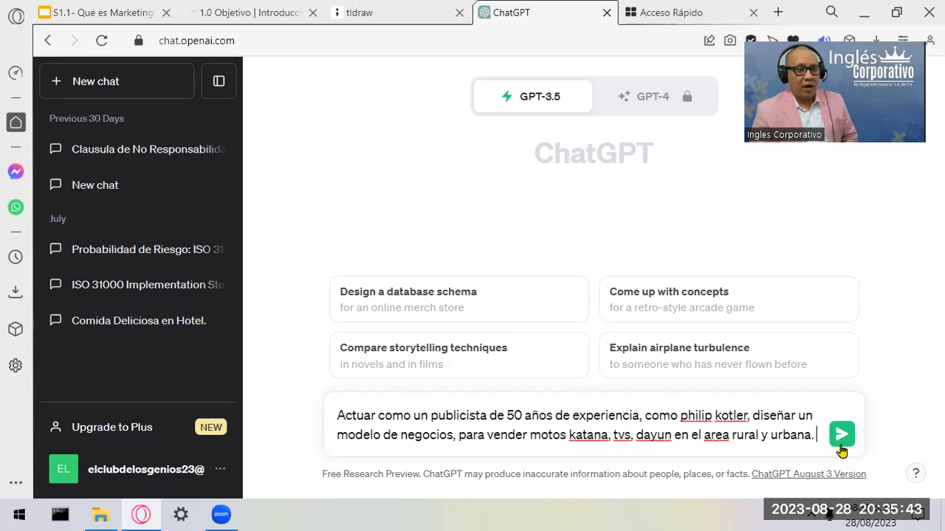
Start a new line in the prompt with the request "Definir 29 estrategias".
key(shift+Return)
text(Defini)
key(BackSpace)
text(ir )
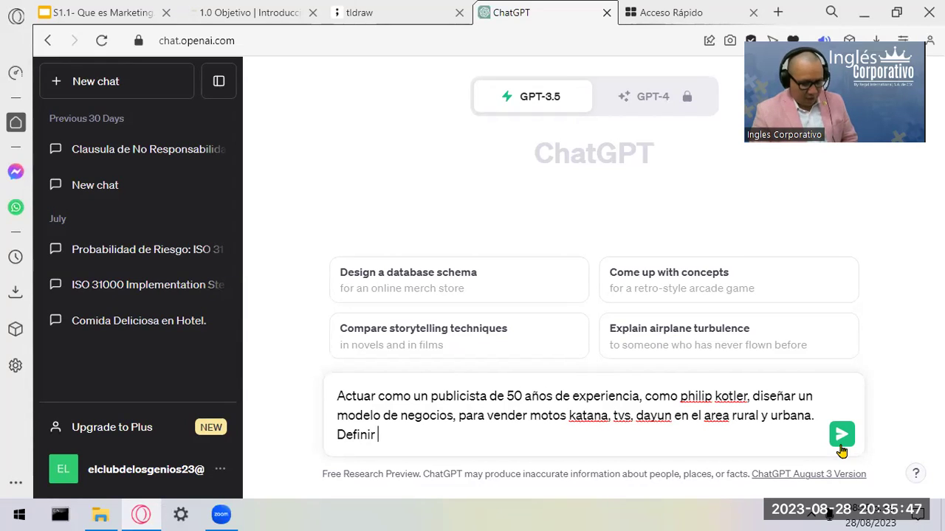
text(29)
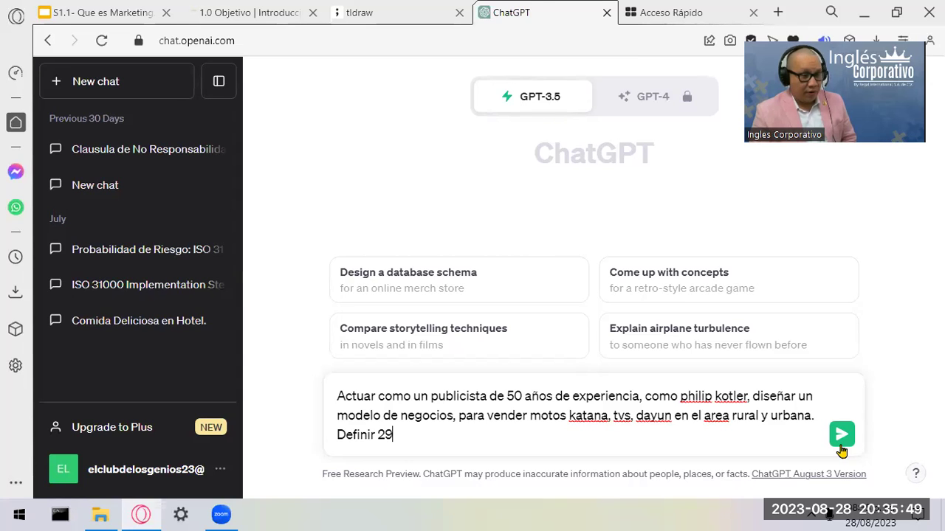
text( estrateguias)
key(BackSpace)
key(BackSpace)
key(BackSpace)
key(BackSpace)
text(ias)
Continue the strategies request in the prompt with the sales target "para aumentar las ventas en 30,000 dolares al mes,".
text(au)
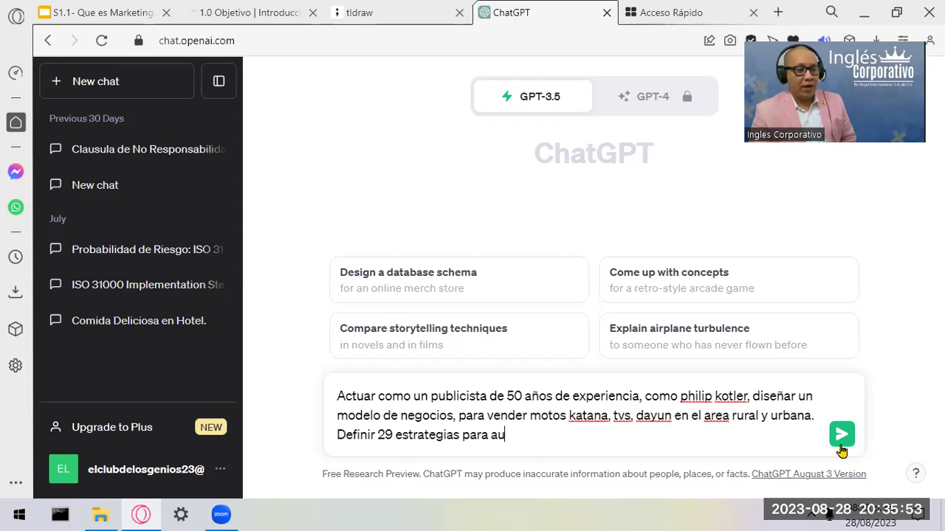
text(mentar las vent)
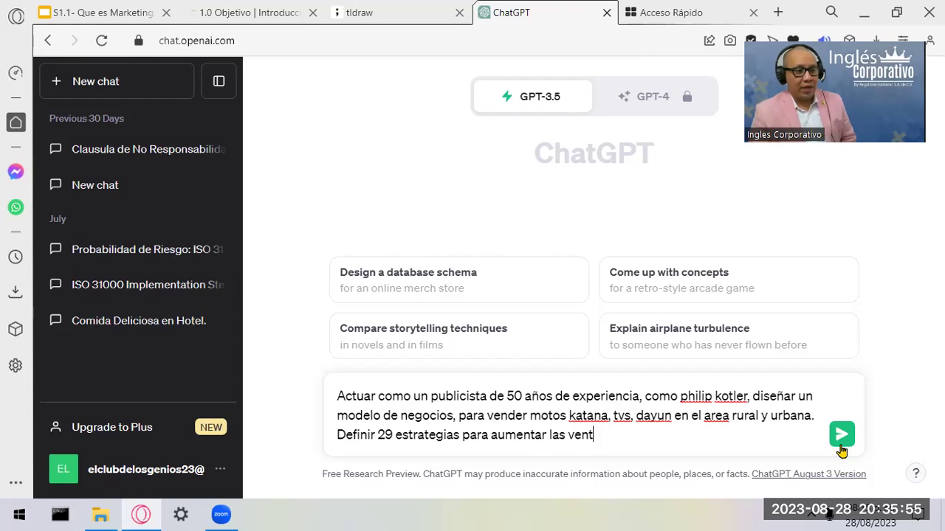
text(as en 30,0)
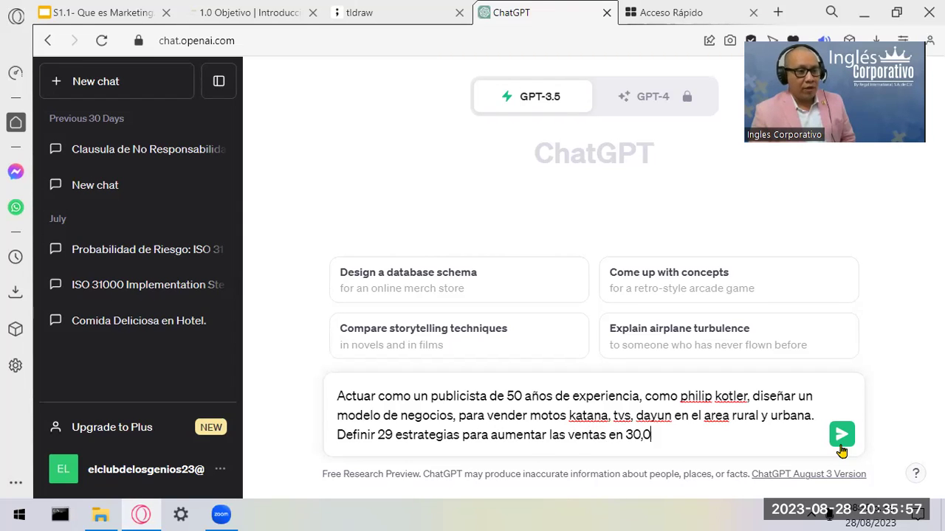
text(00 dolares )
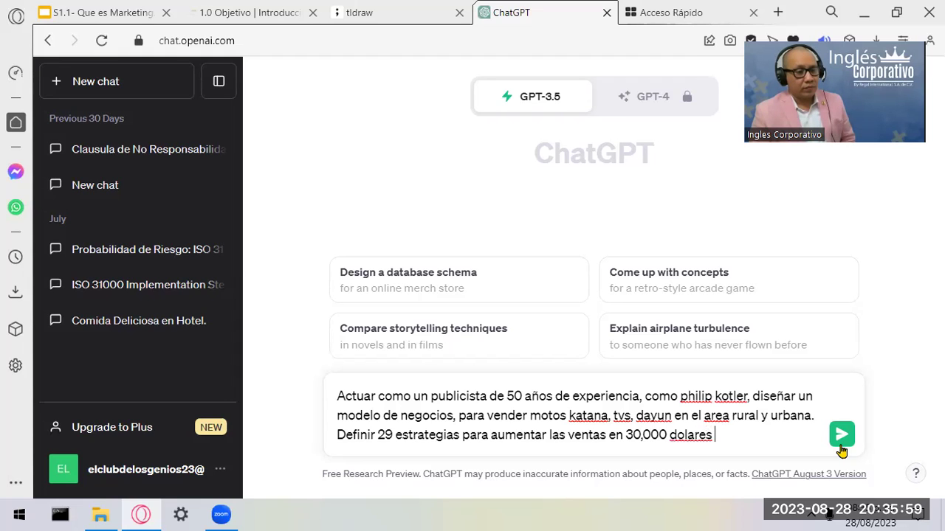
text(al mes,)
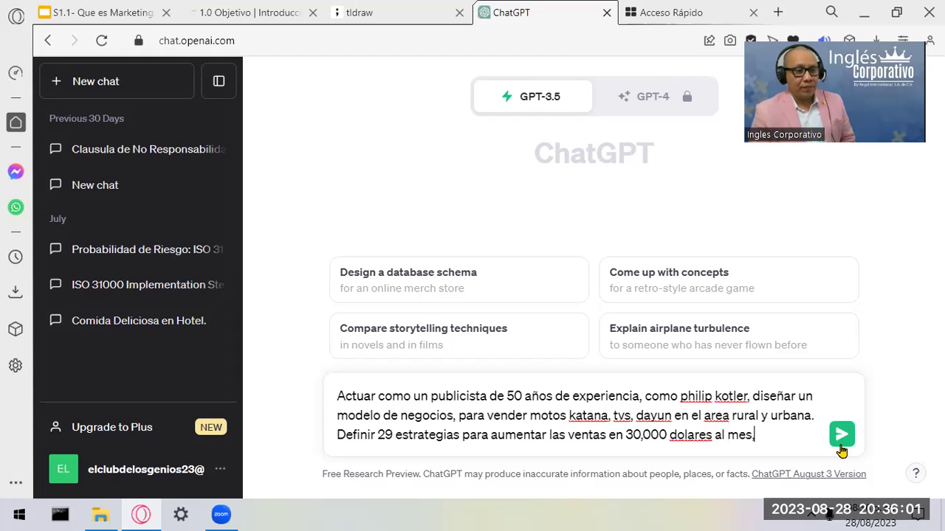
Add the answer style requirement "las respuestas tienen que ser claras, breves y consisas" to the prompt.
text( las respuestas tiene que)
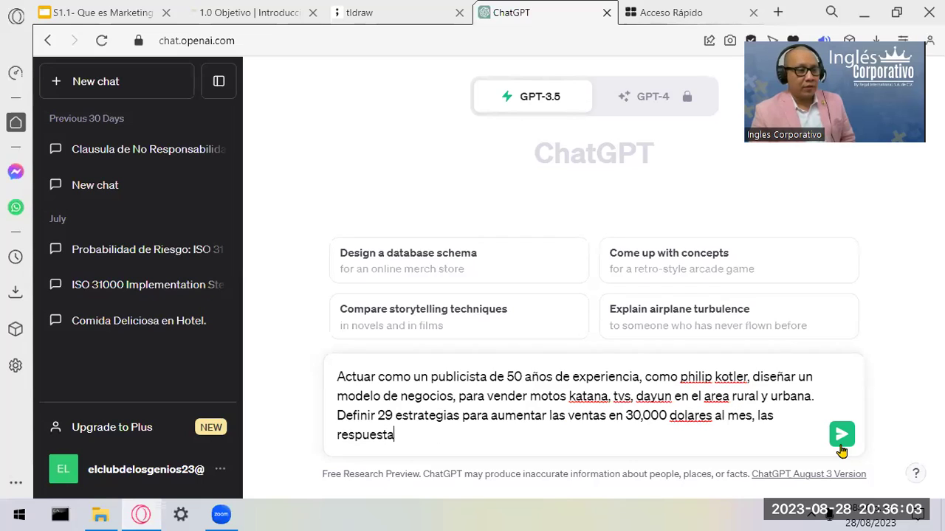
key(BackSpace)
key(BackSpace)
key(BackSpace)
key(BackSpace)
text(n que ser clava)
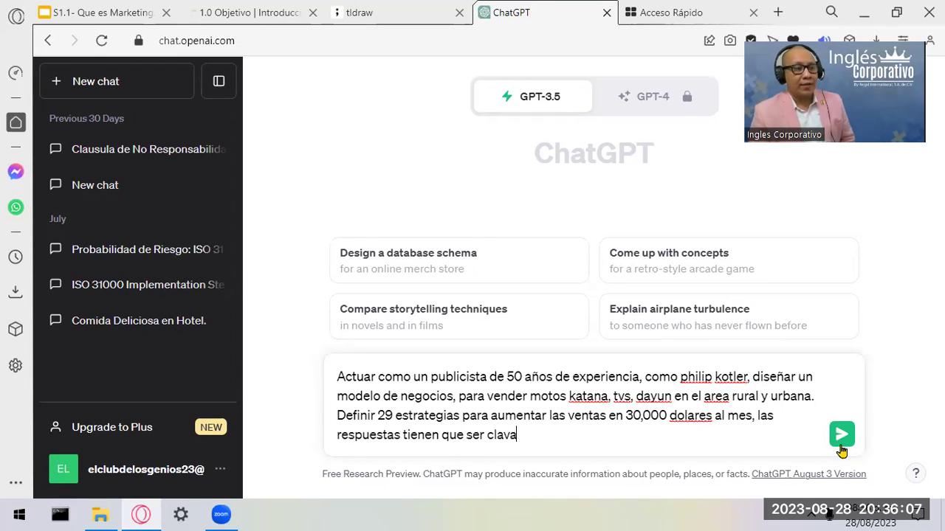
key(BackSpace)
text(aras, v)
key(BackSpace)
text(breve)
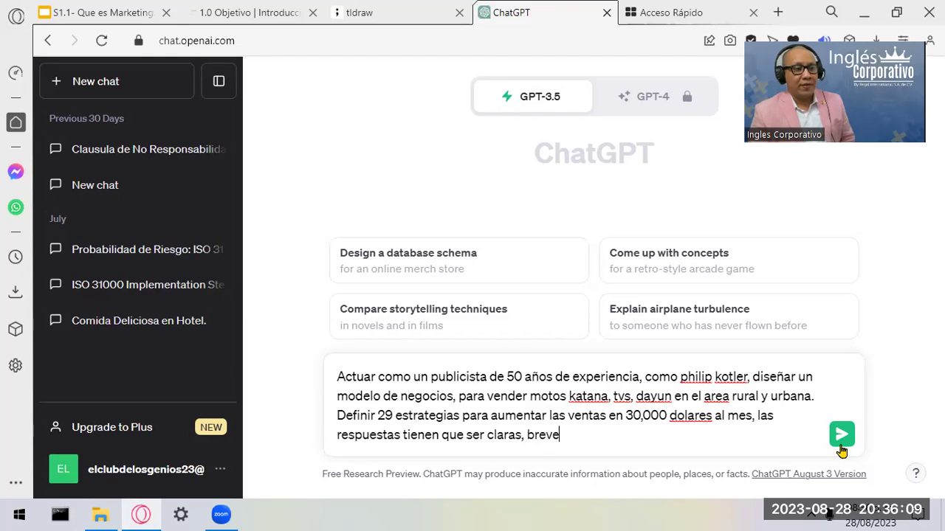
text(s y consisas)
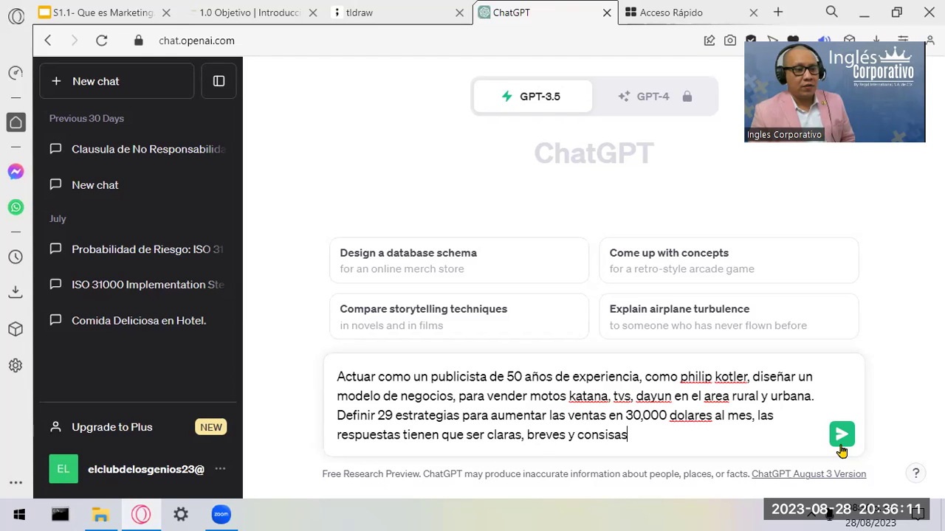
Finish the prompt with the limit ", maximo 3 palabras por categoria:" and send it.
text(, maxc)
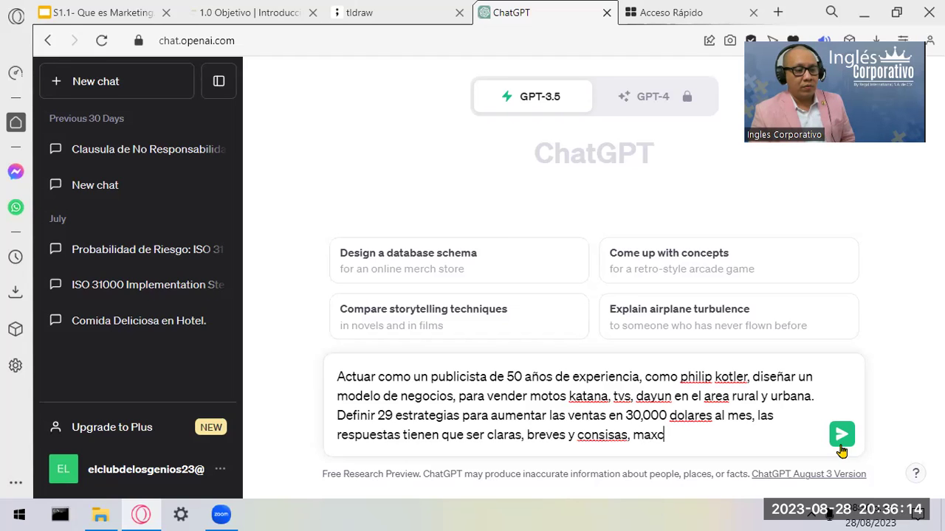
key(BackSpace)
text(imo)
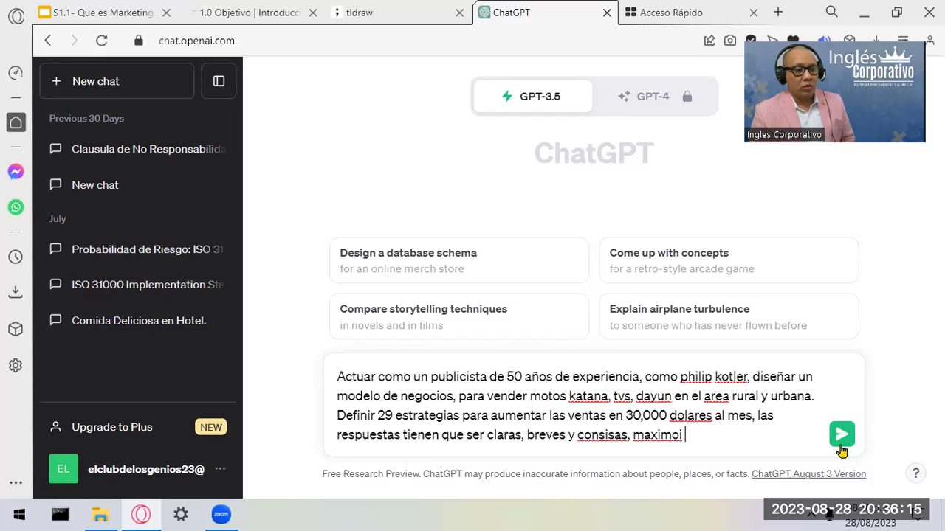
text( 3 palabras por)
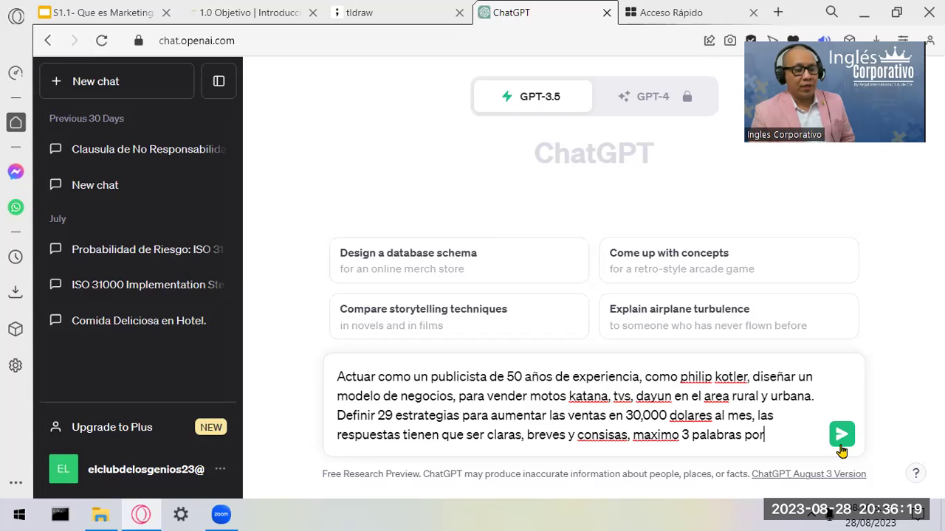
text( categoria:)
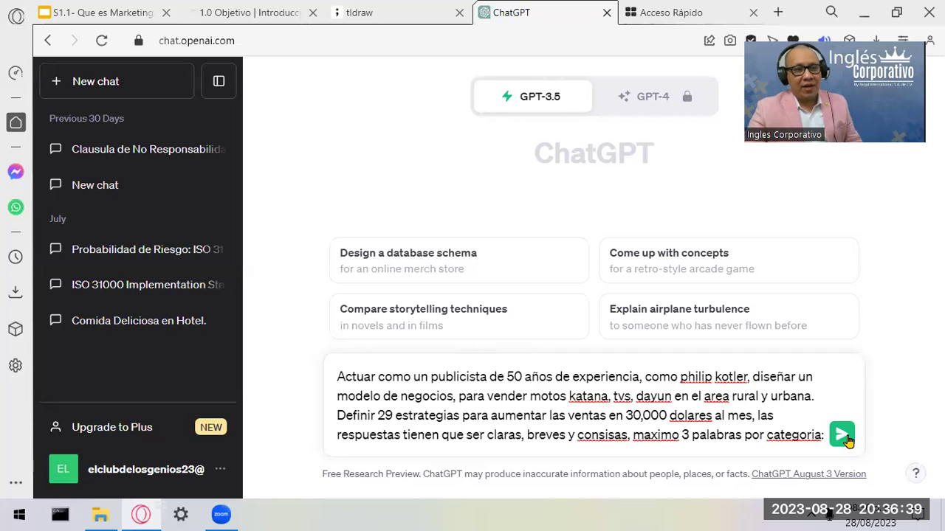
click(842, 437)
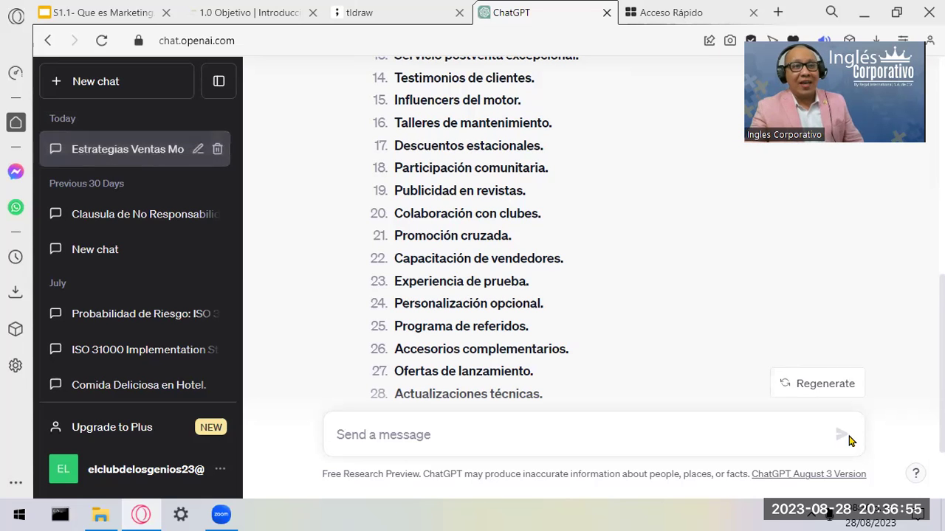
Examine the generated business model for the motorcycle brands and its full list of sales strategies against the prompt.
scroll(869, 336, up, 1)
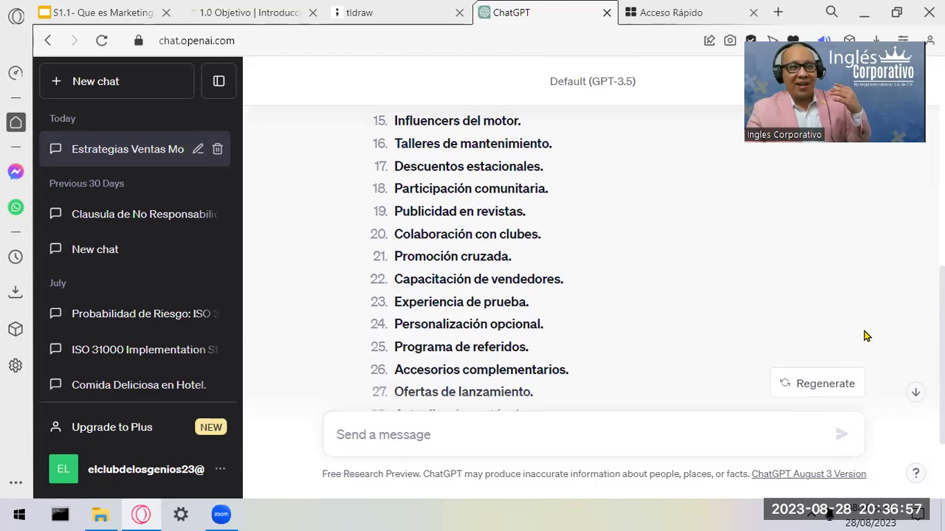
scroll(866, 336, up, 3)
scroll(645, 259, up, 2)
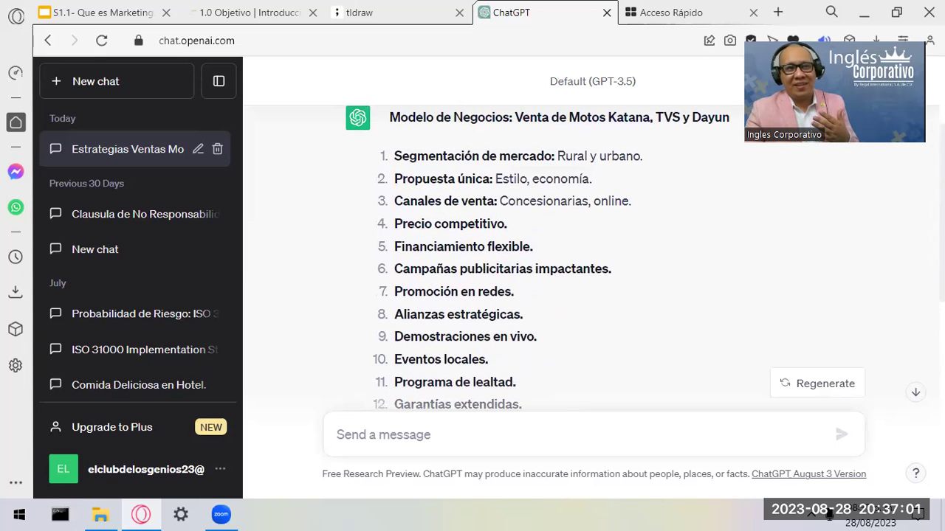
scroll(662, 294, up, 2)
scroll(662, 294, down, 8)
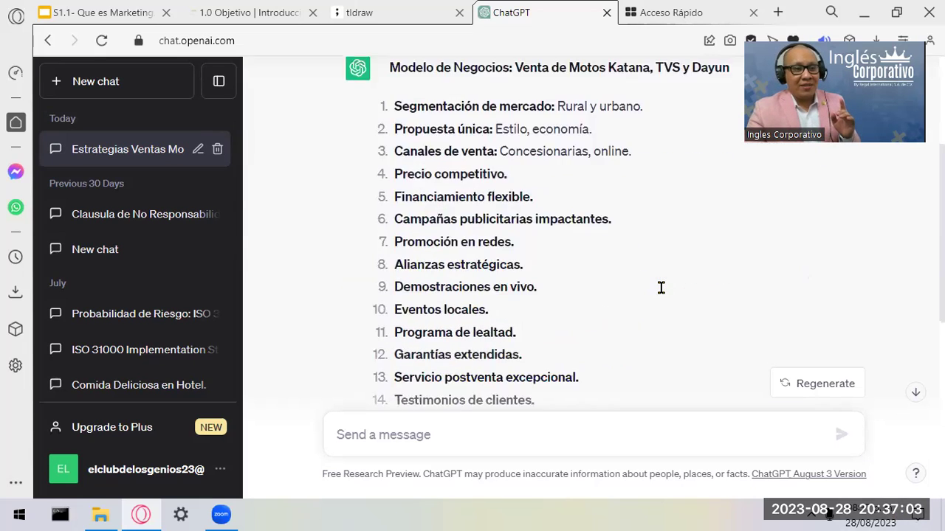
scroll(662, 293, up, 6)
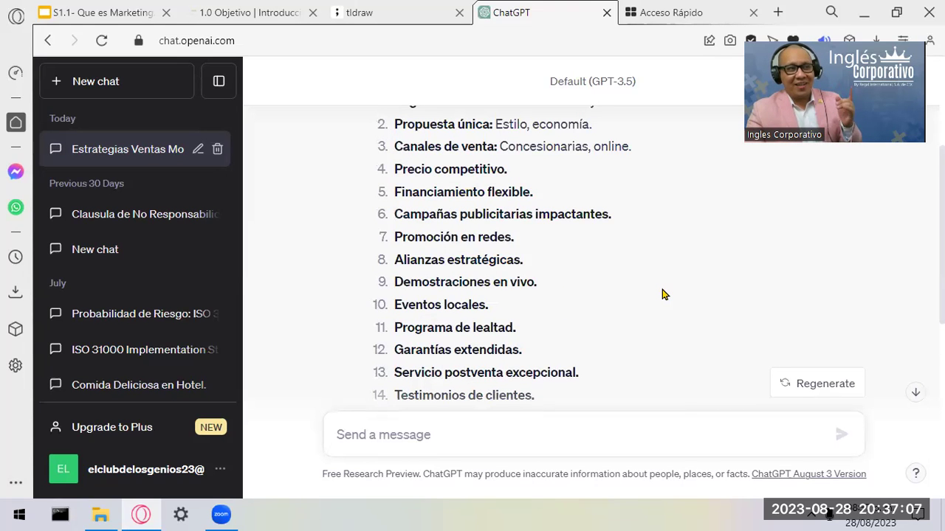
scroll(662, 294, up, 3)
scroll(662, 294, down, 1)
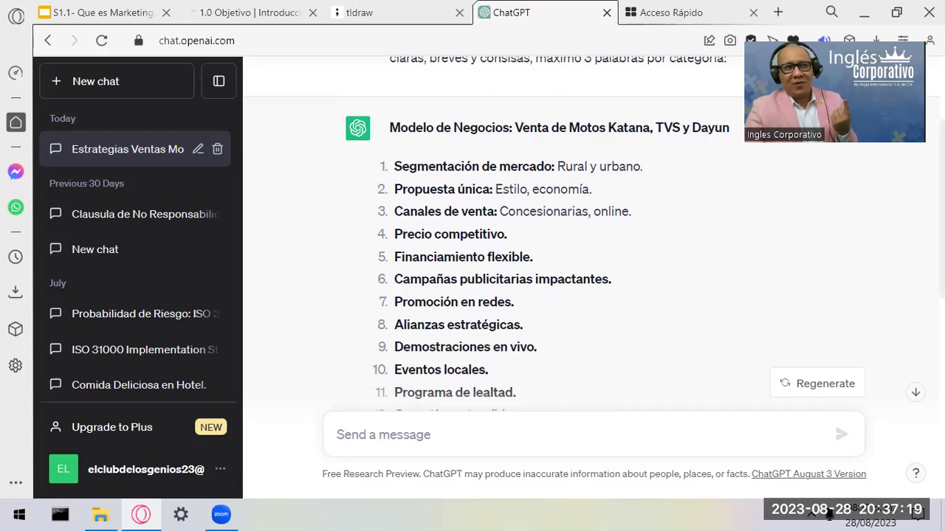
scroll(591, 244, up, 3)
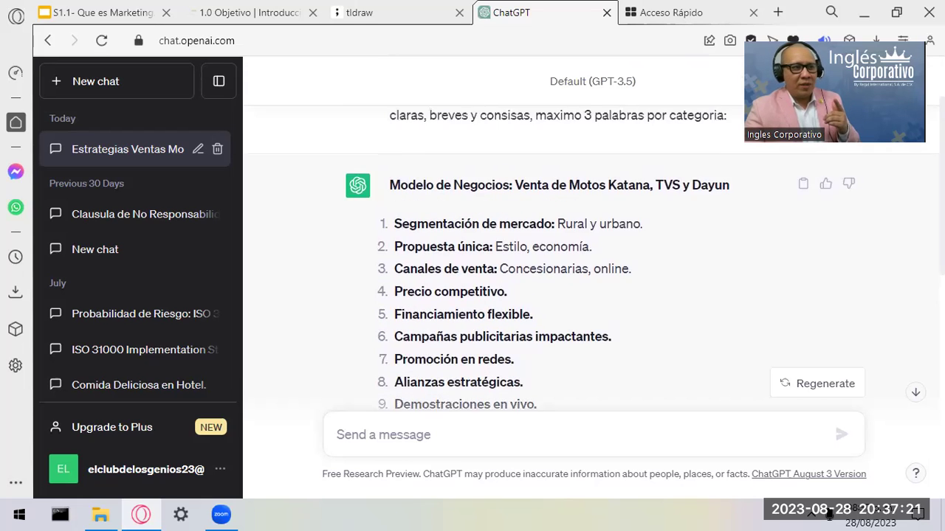
scroll(591, 243, down, 1)
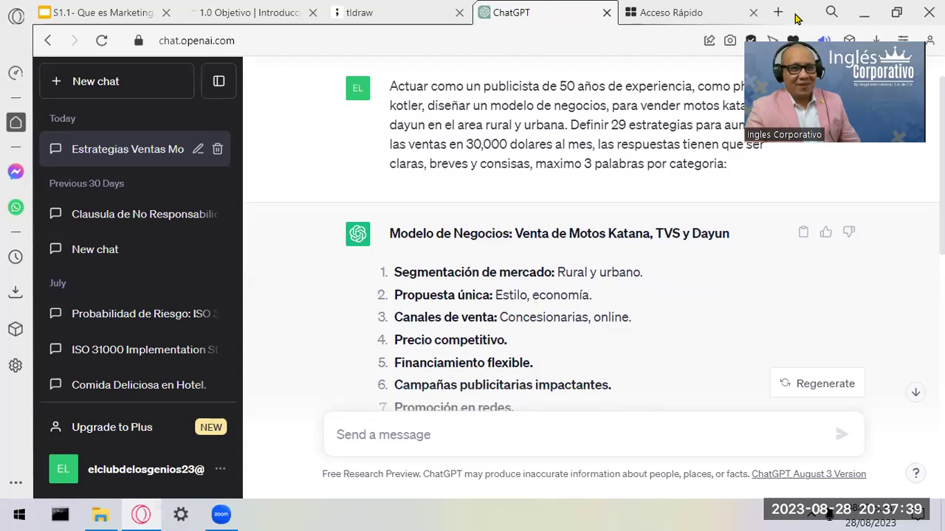
scroll(590, 236, down, 2)
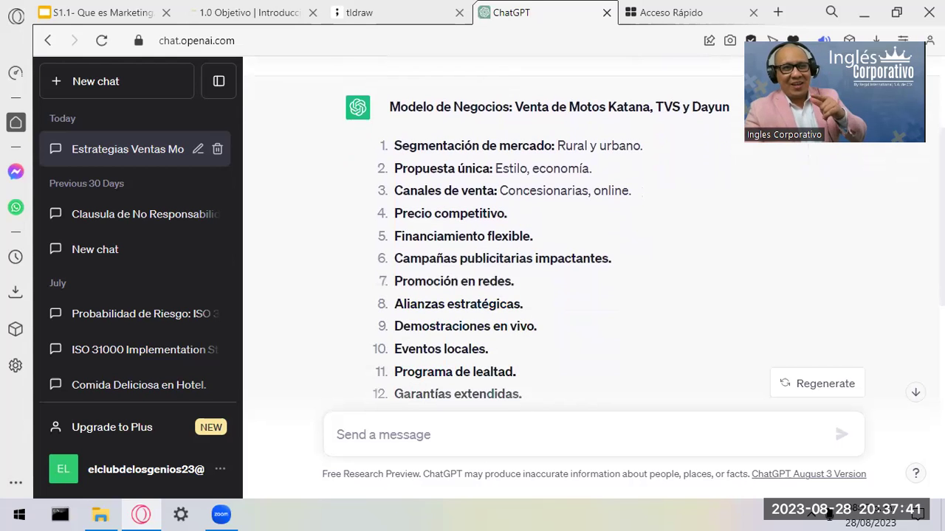
scroll(554, 258, down, 1)
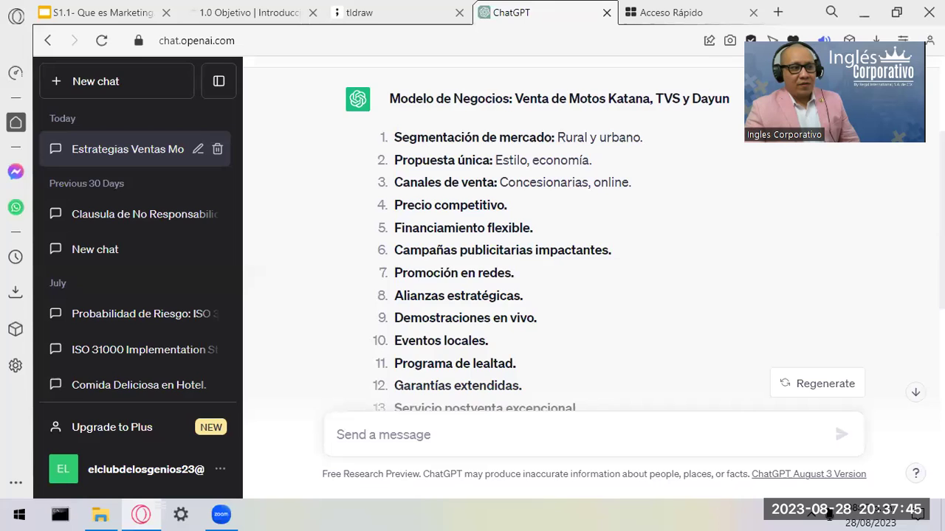
scroll(490, 235, down, 1)
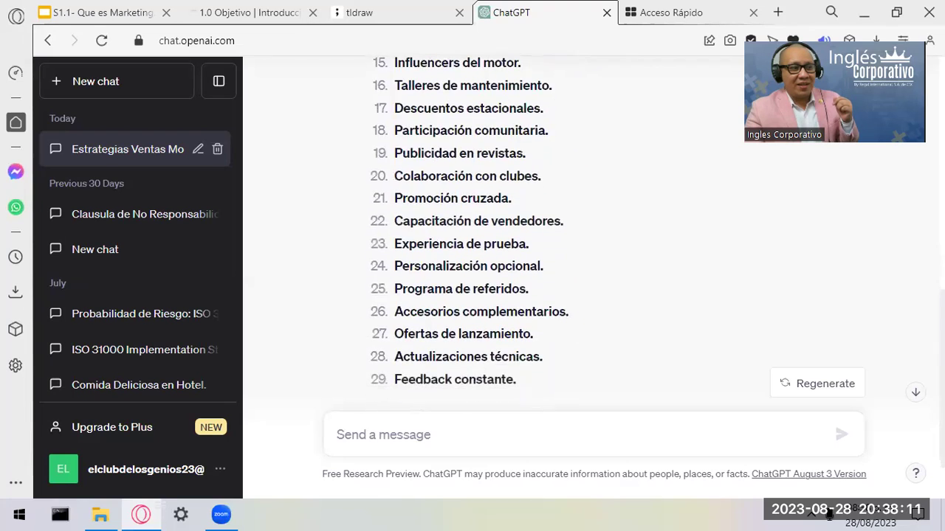
scroll(590, 258, up, 3)
scroll(590, 258, up, 5)
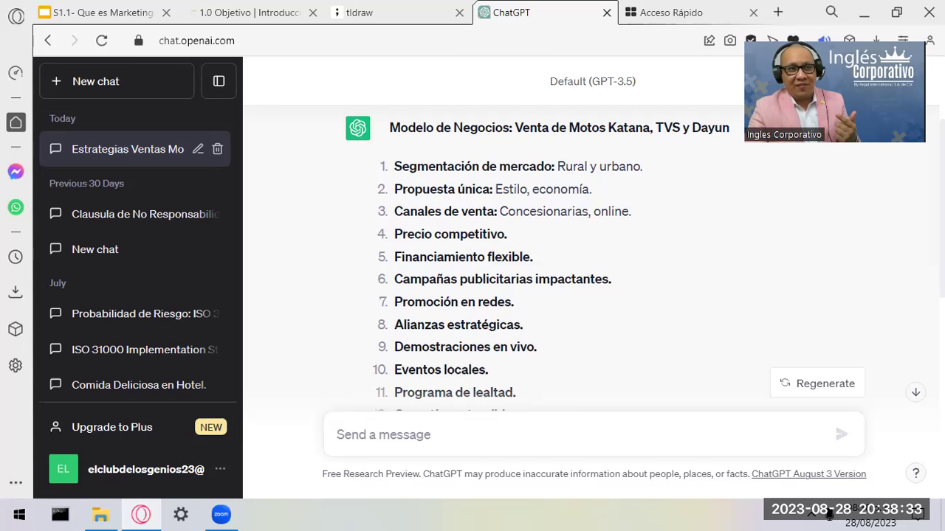
scroll(591, 259, up, 2)
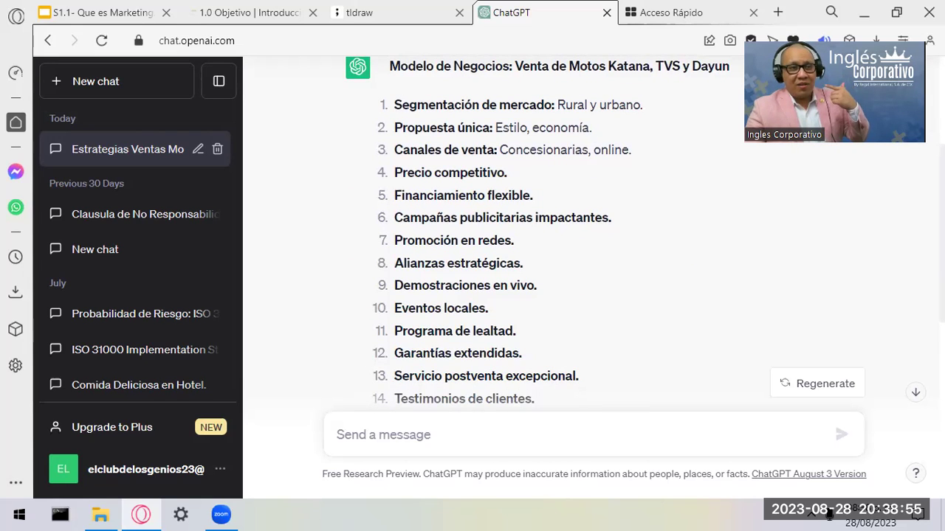
scroll(612, 64, down, 5)
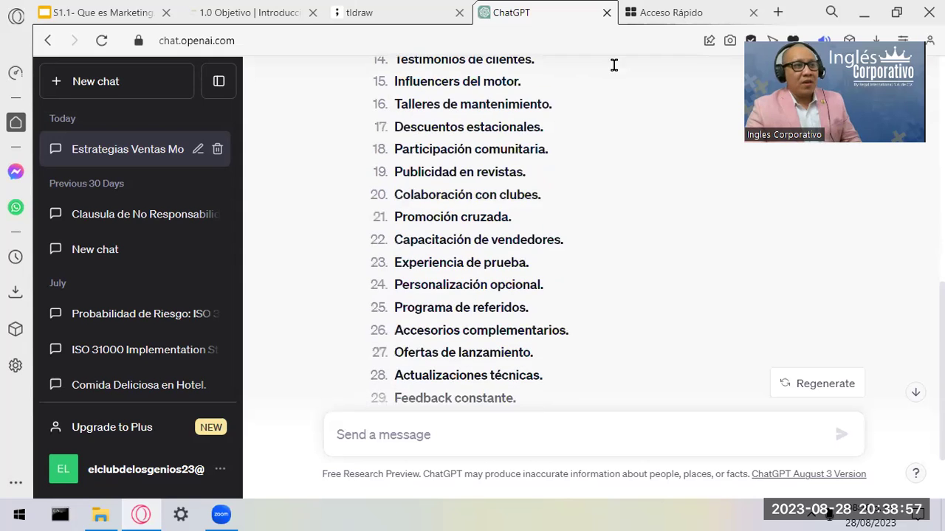
Close the ChatGPT page and return to the marketing presentation in Google Slides.
click(607, 14)
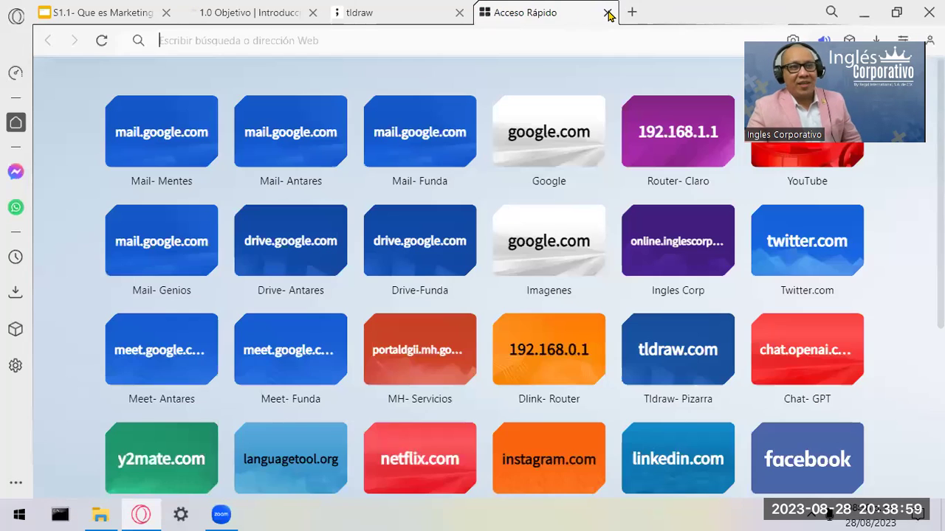
click(104, 11)
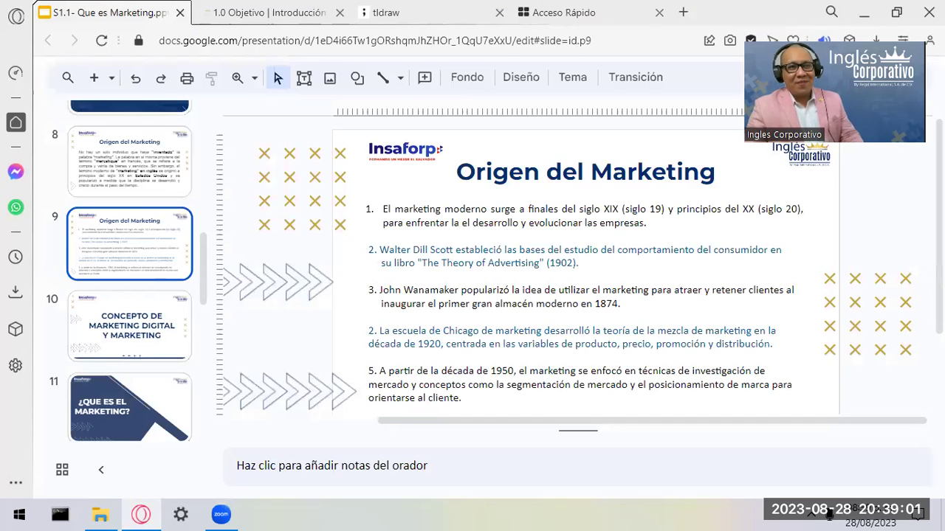